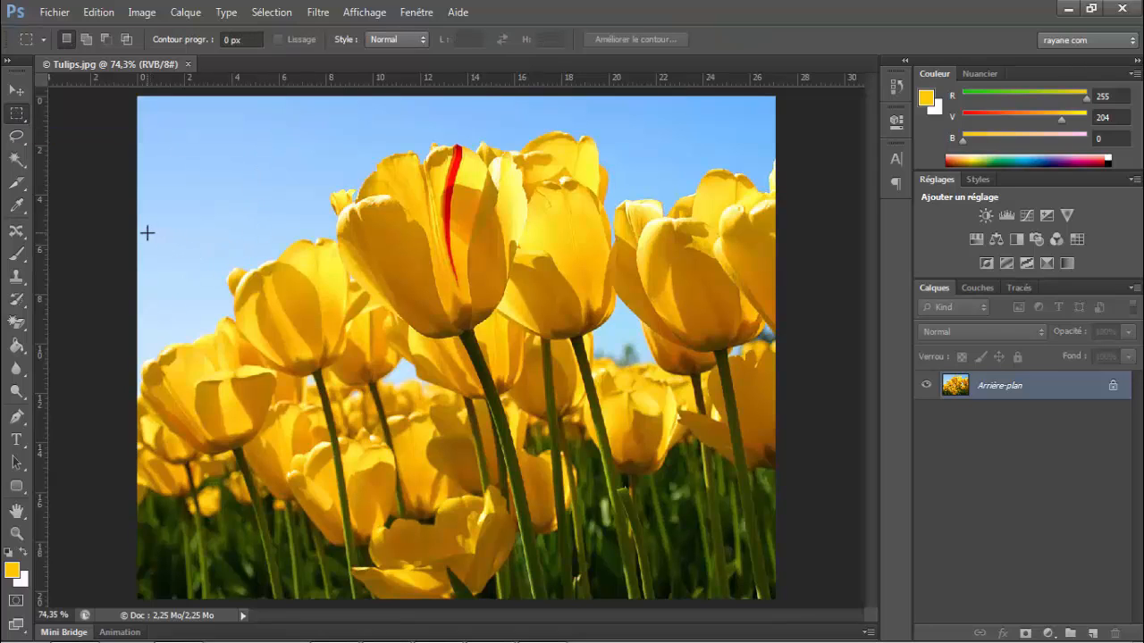
- Convert the background into the layer Calque 0, delete a rectangular area over the tulips on the photo's left side, and clear the selection
drag(206, 219, 412, 513)
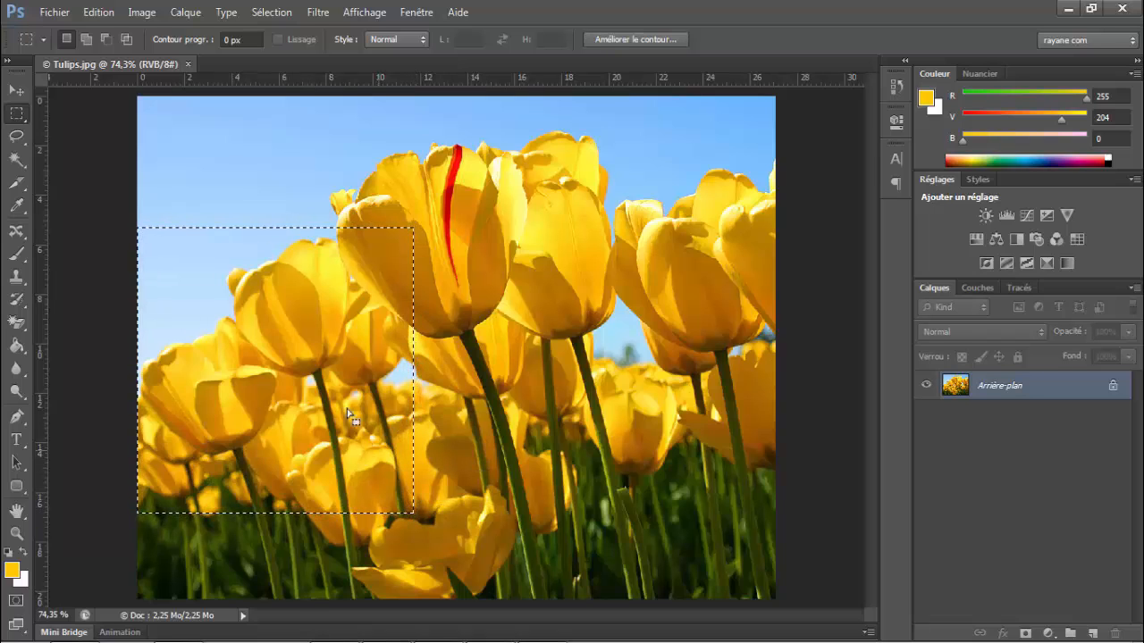
double_click(1112, 388)
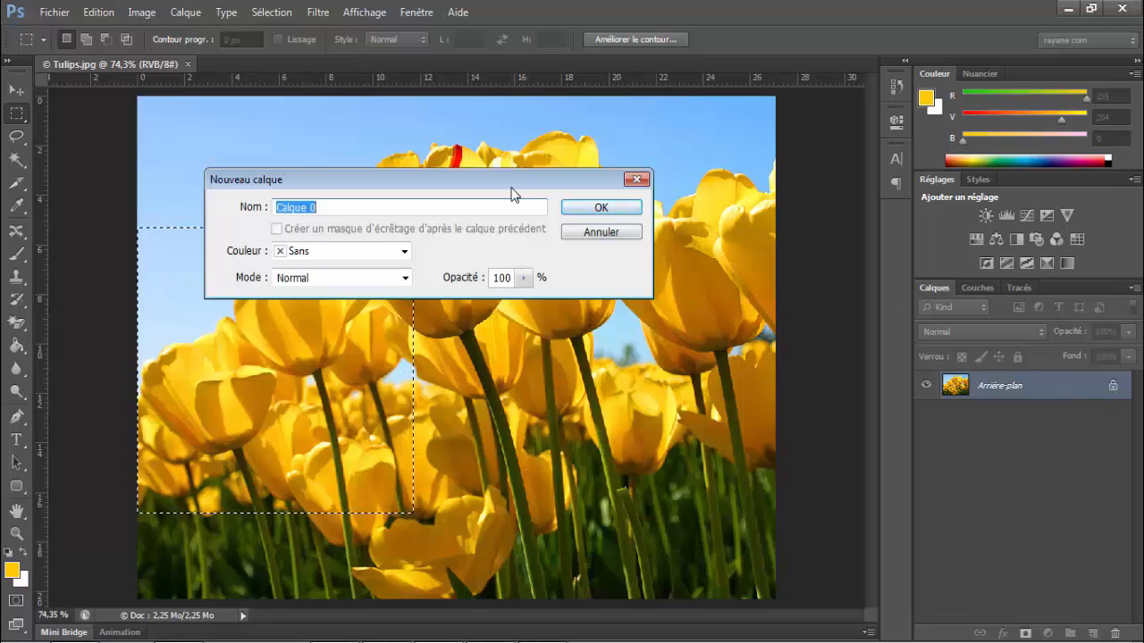
click(596, 208)
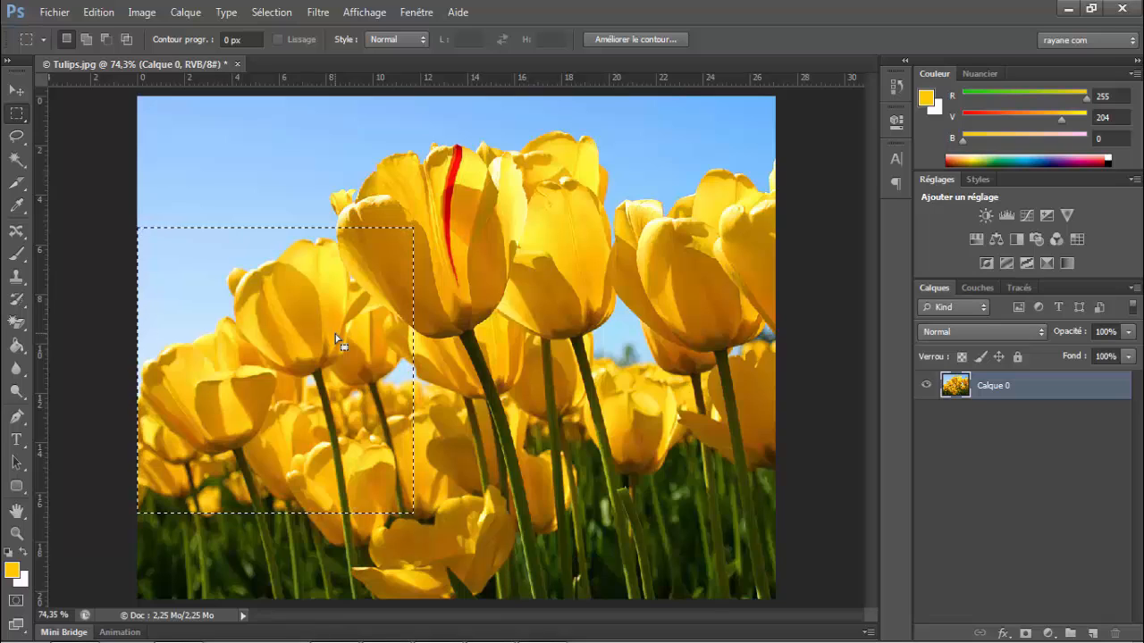
key(Delete)
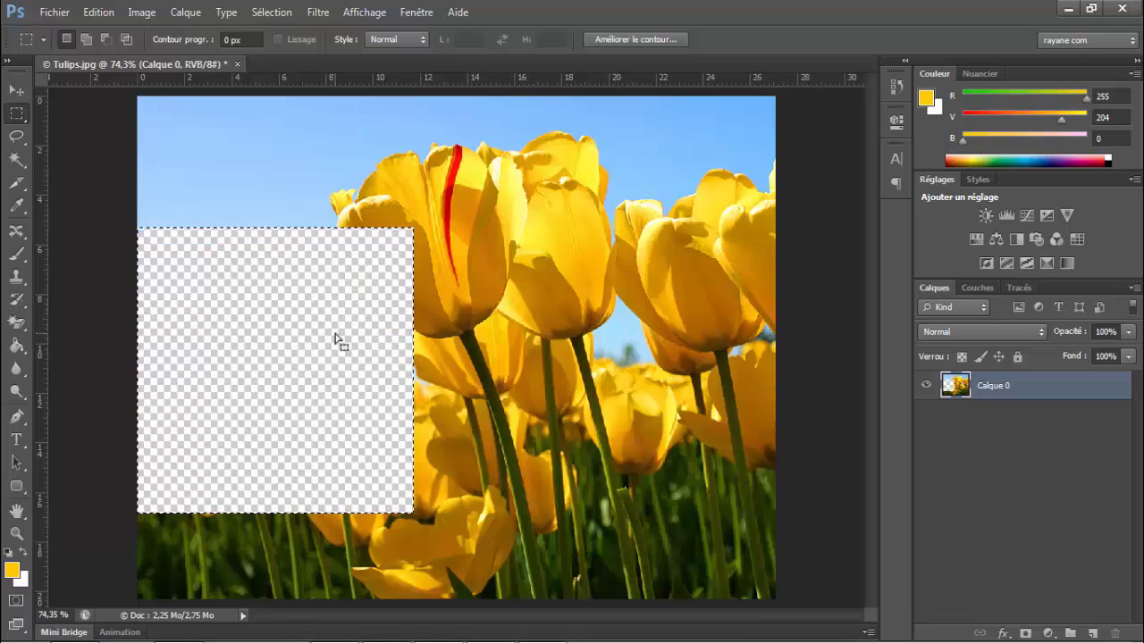
click(289, 9)
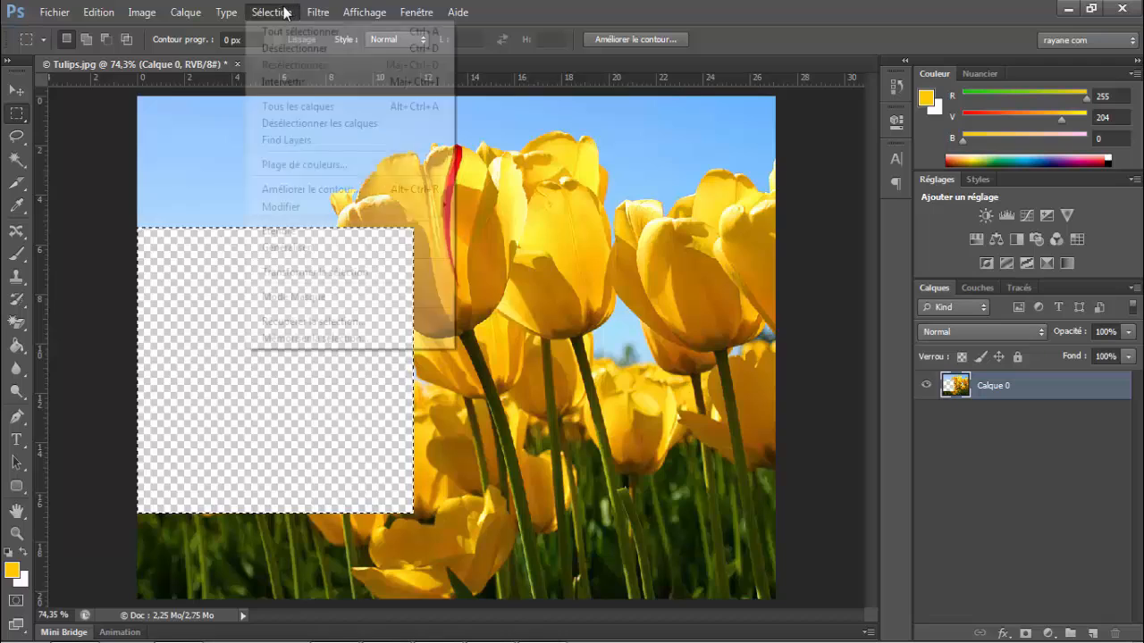
click(313, 50)
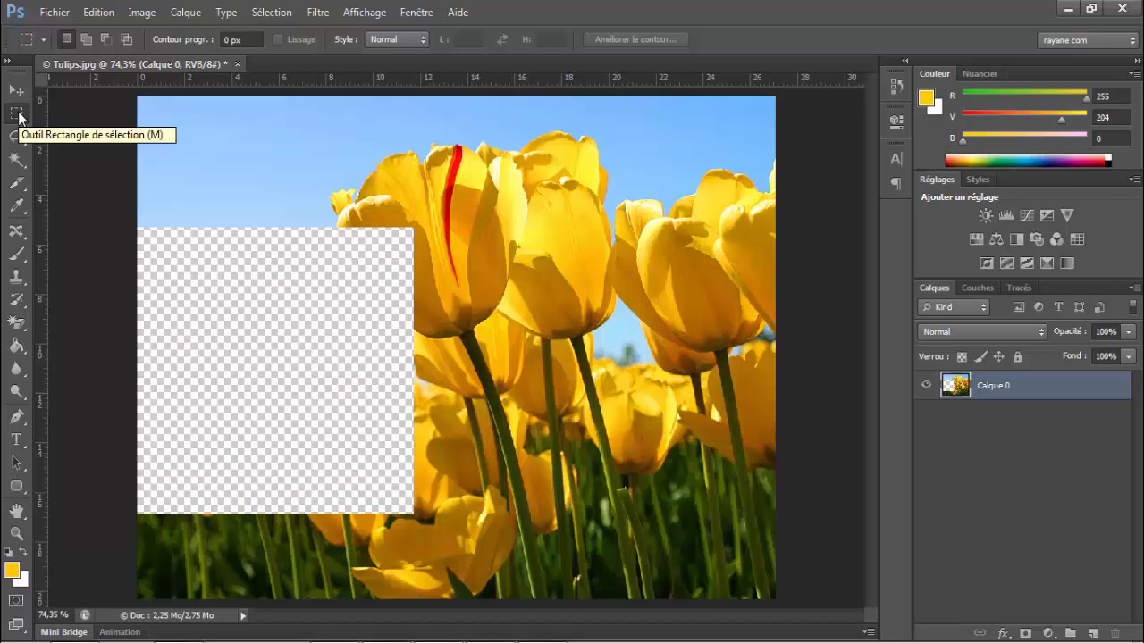
- Select the transparent hole with the Magic Wand and fill it with Contenu pris en compte, then deselect
drag(16, 161, 60, 169)
click(122, 176)
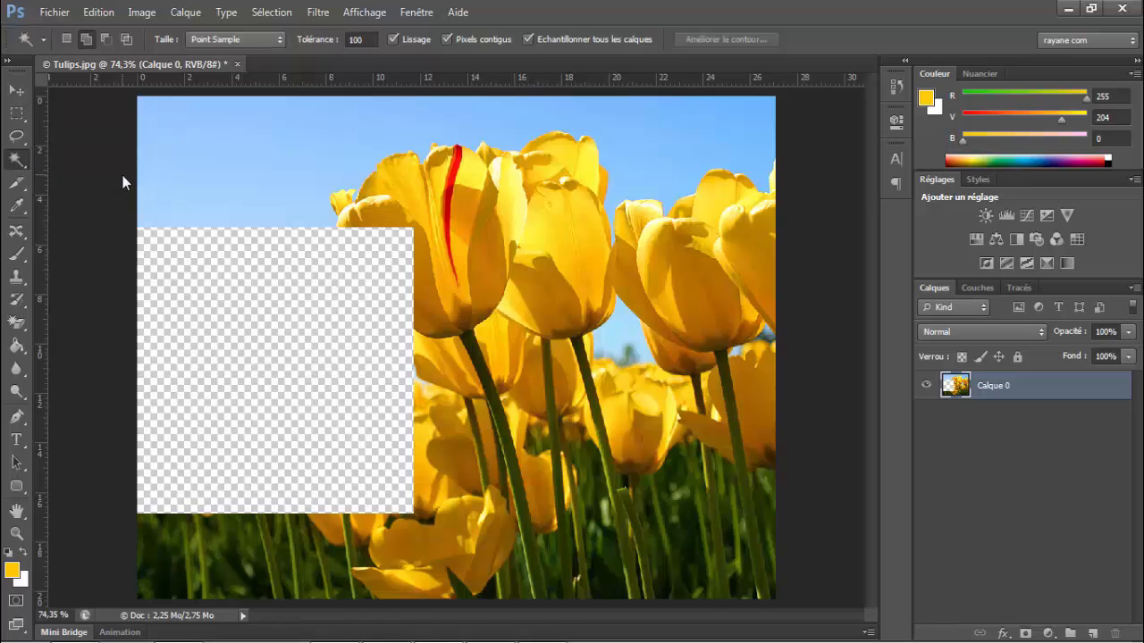
click(265, 314)
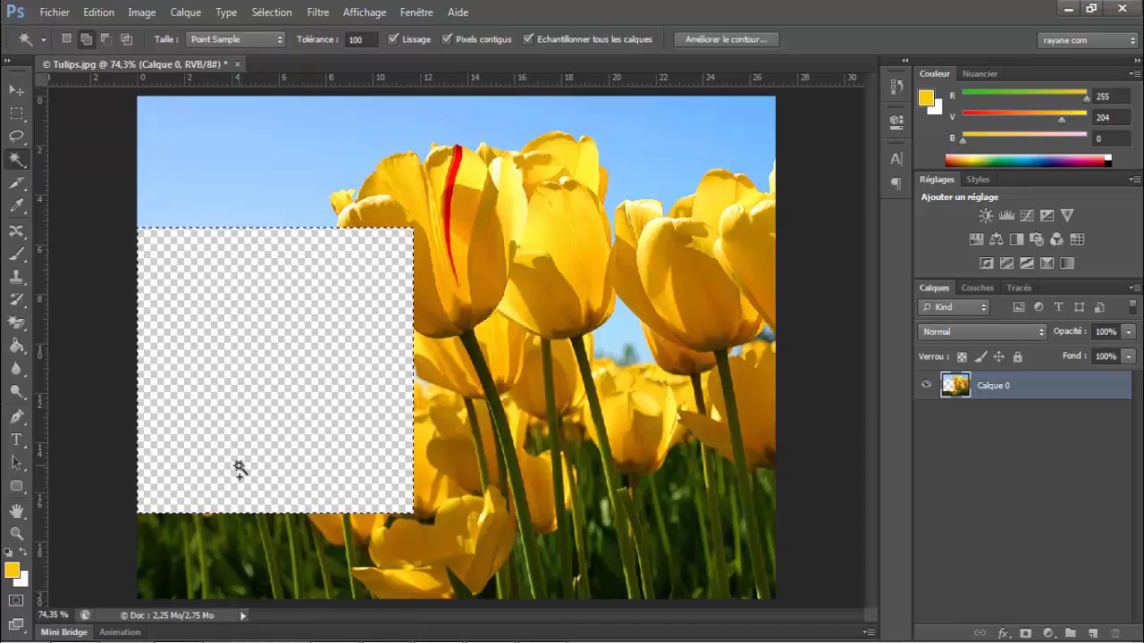
click(100, 15)
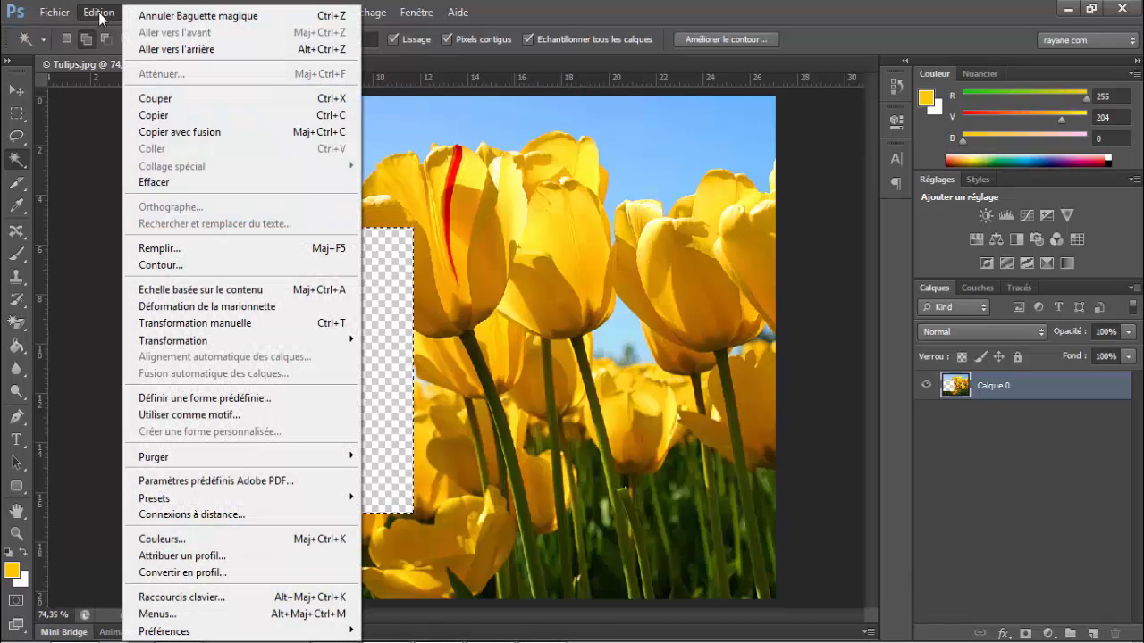
click(176, 251)
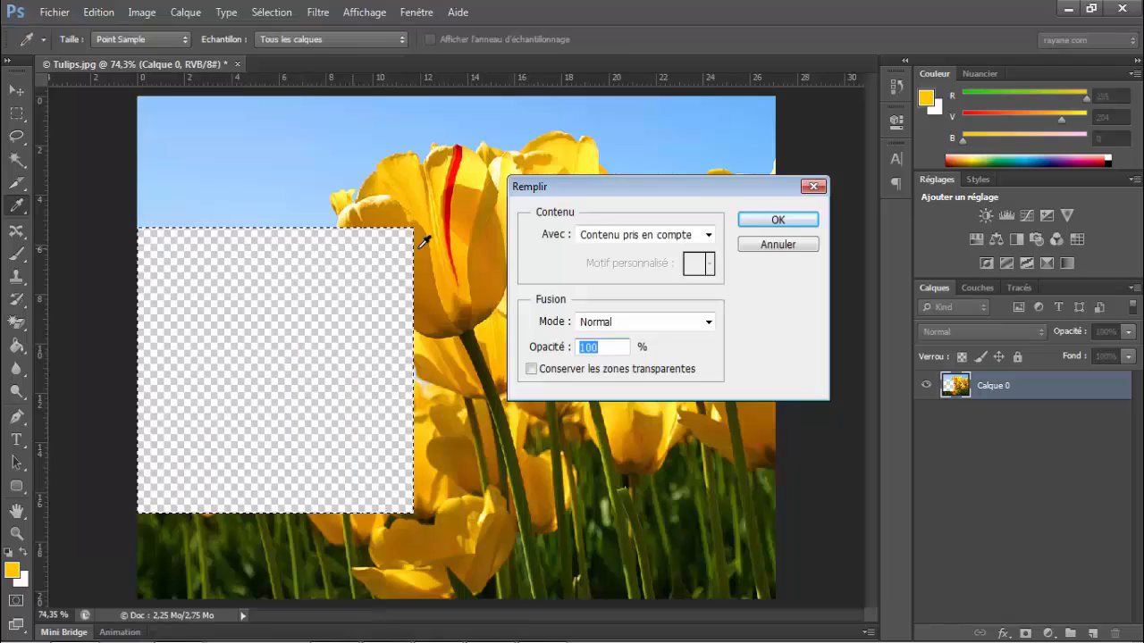
click(706, 236)
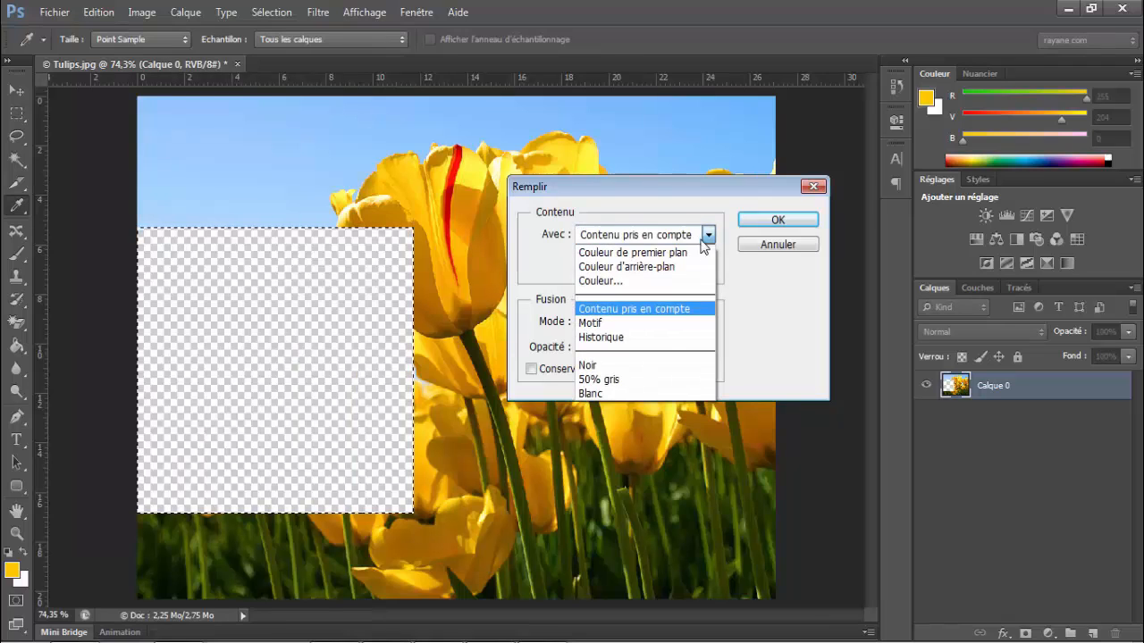
click(655, 242)
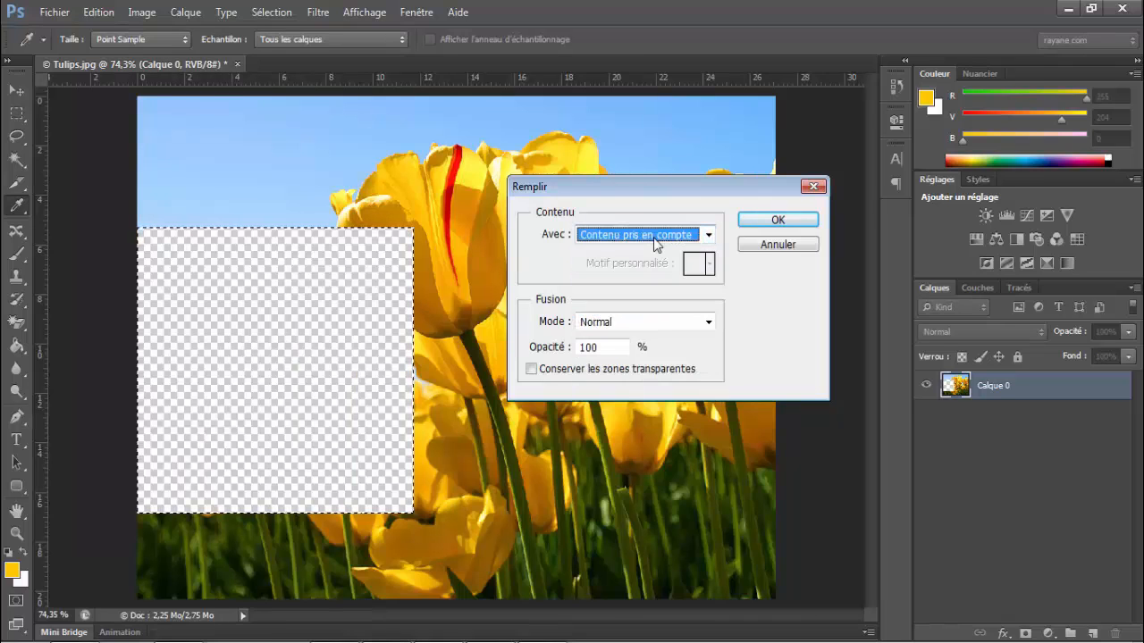
click(776, 221)
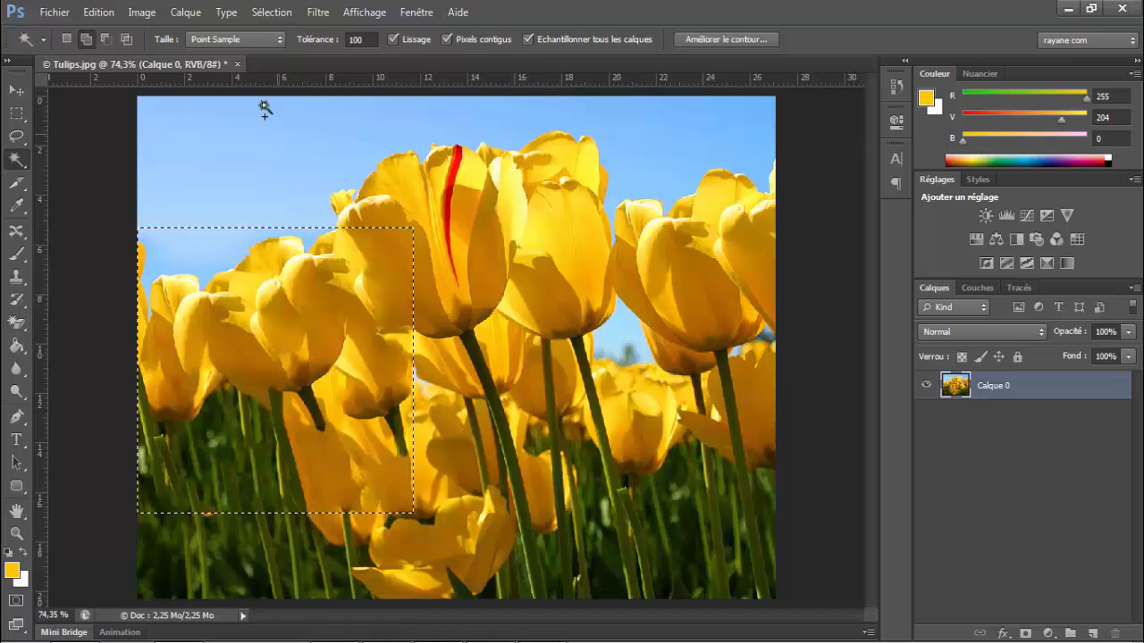
click(270, 13)
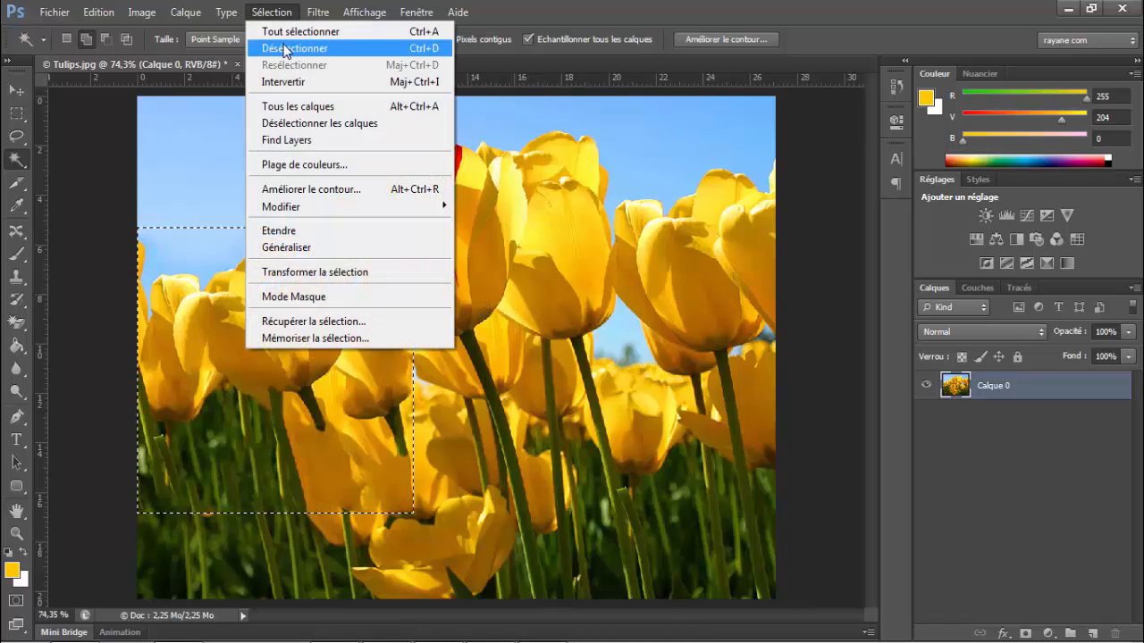
click(284, 48)
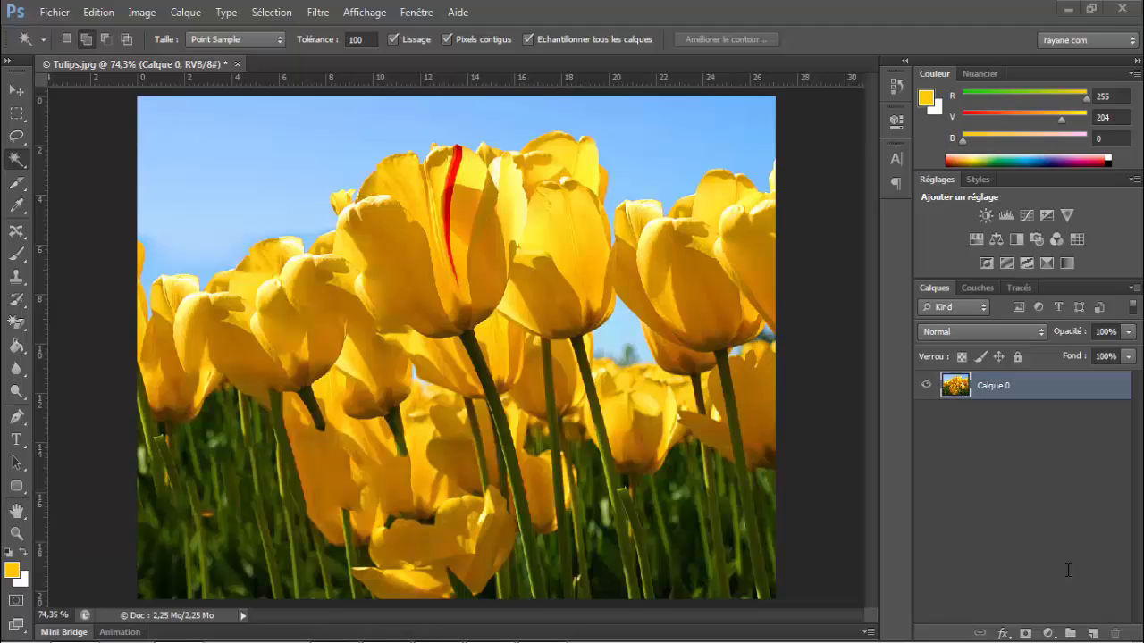
key(j)
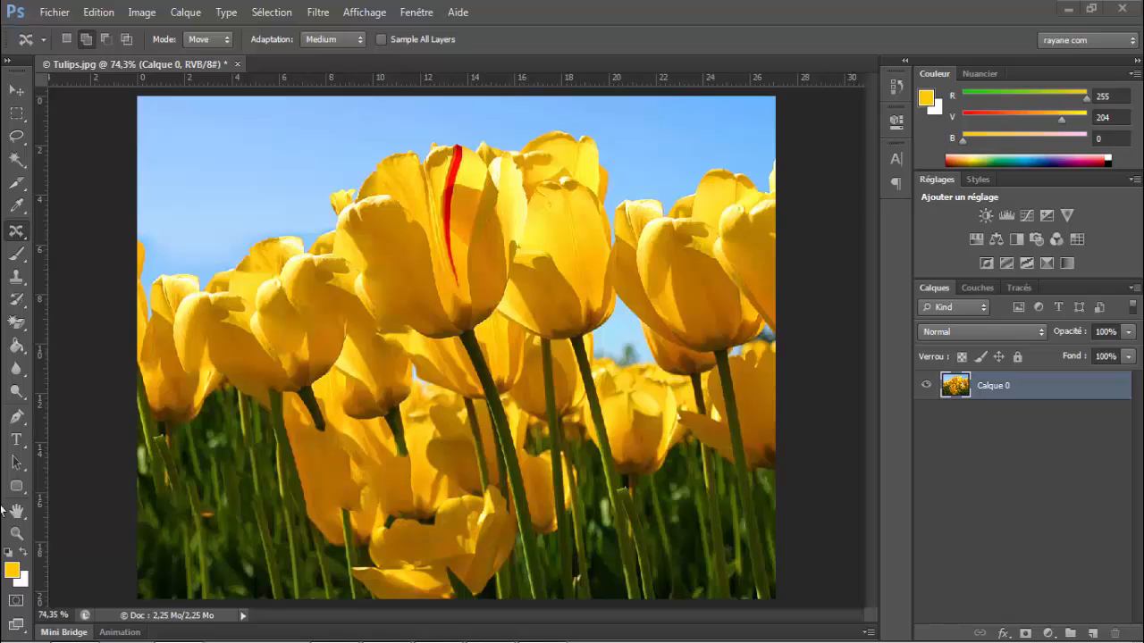
right_click(18, 234)
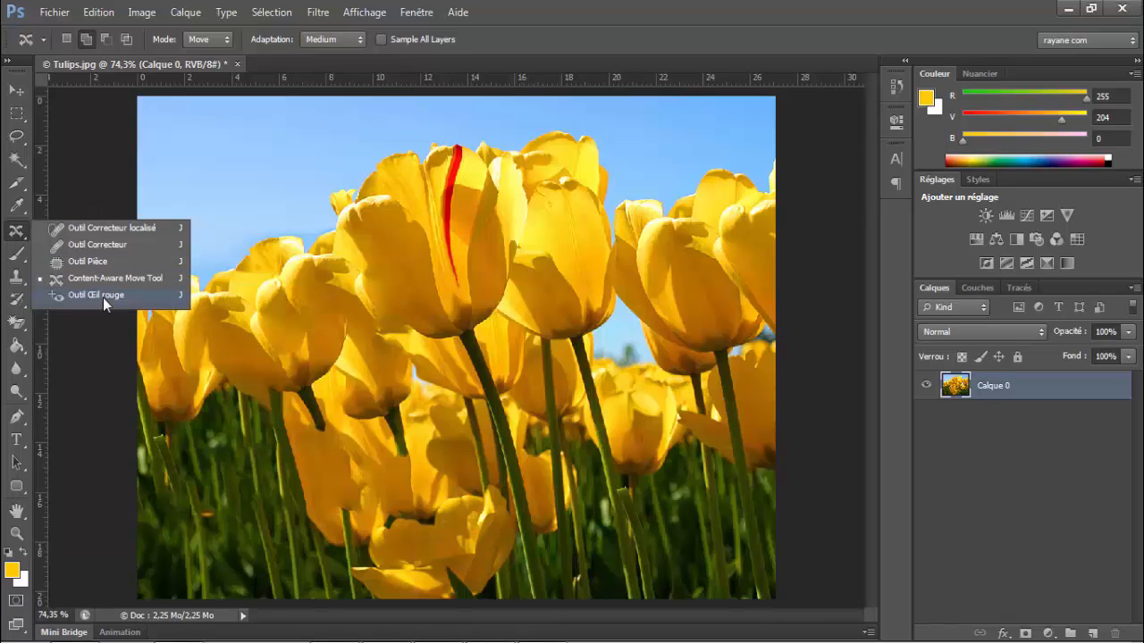
- Open the red-eye portrait عين حمرا from the eclairage folder
click(52, 14)
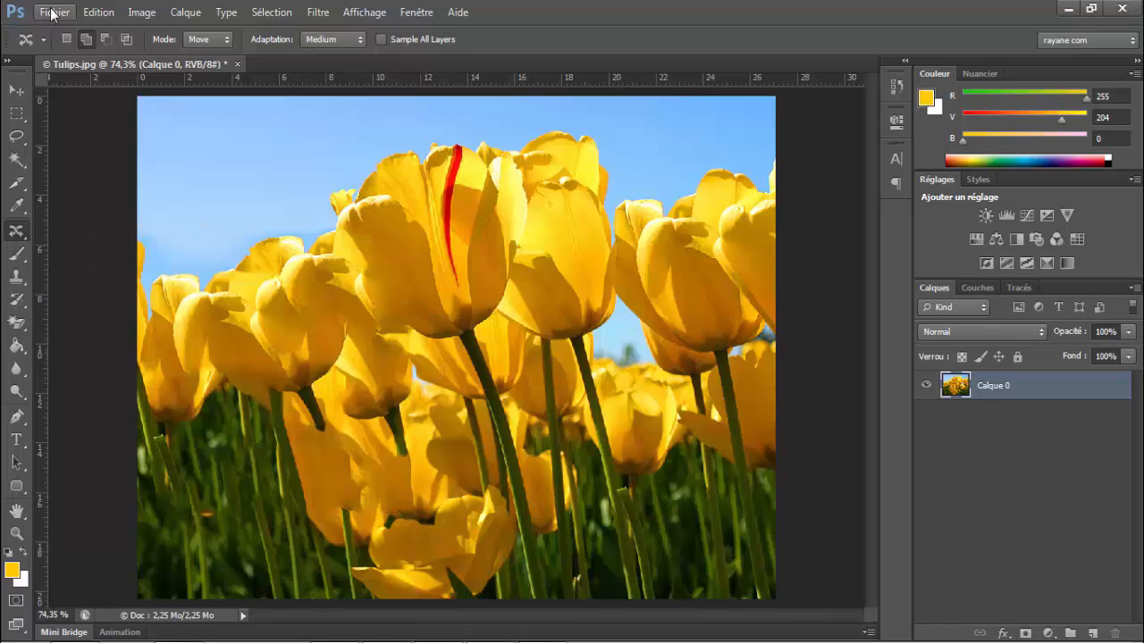
click(52, 14)
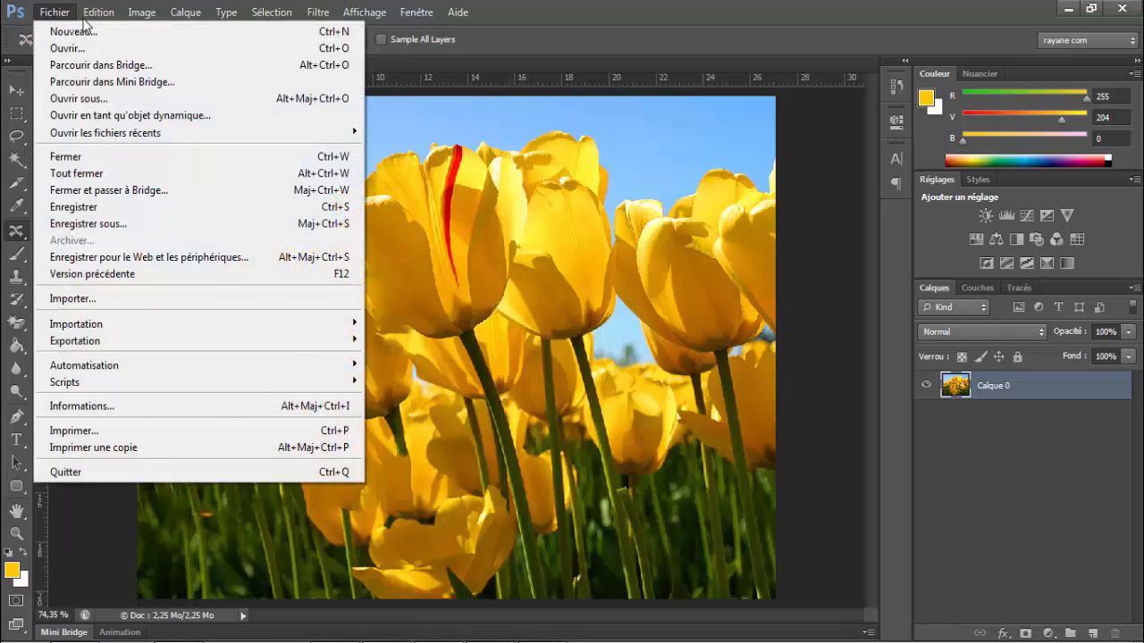
click(69, 47)
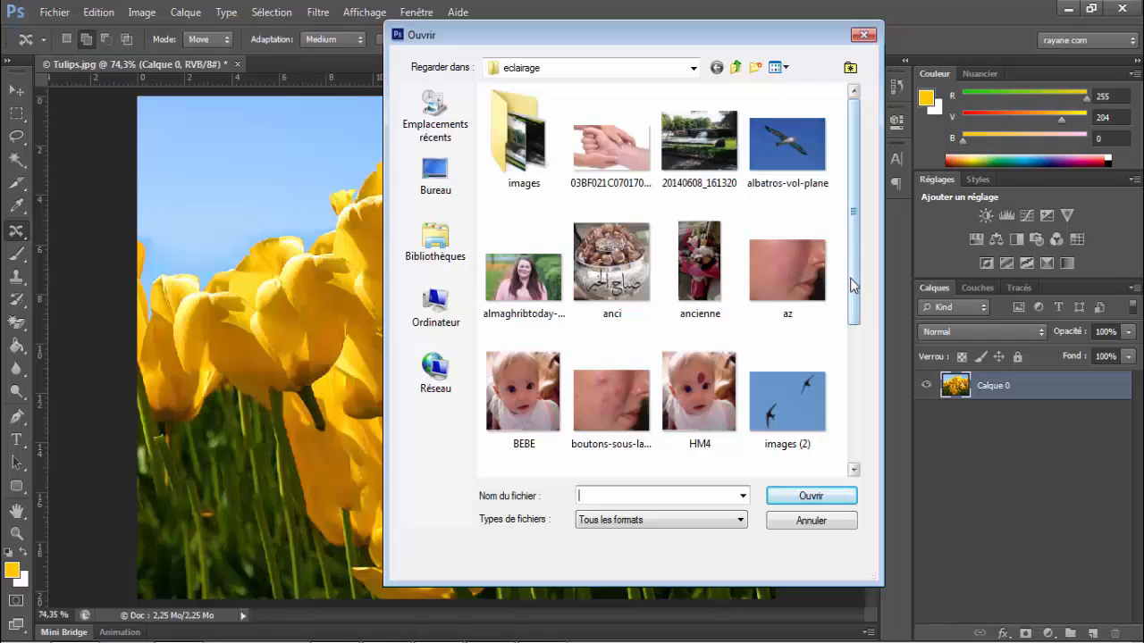
drag(850, 277, 926, 446)
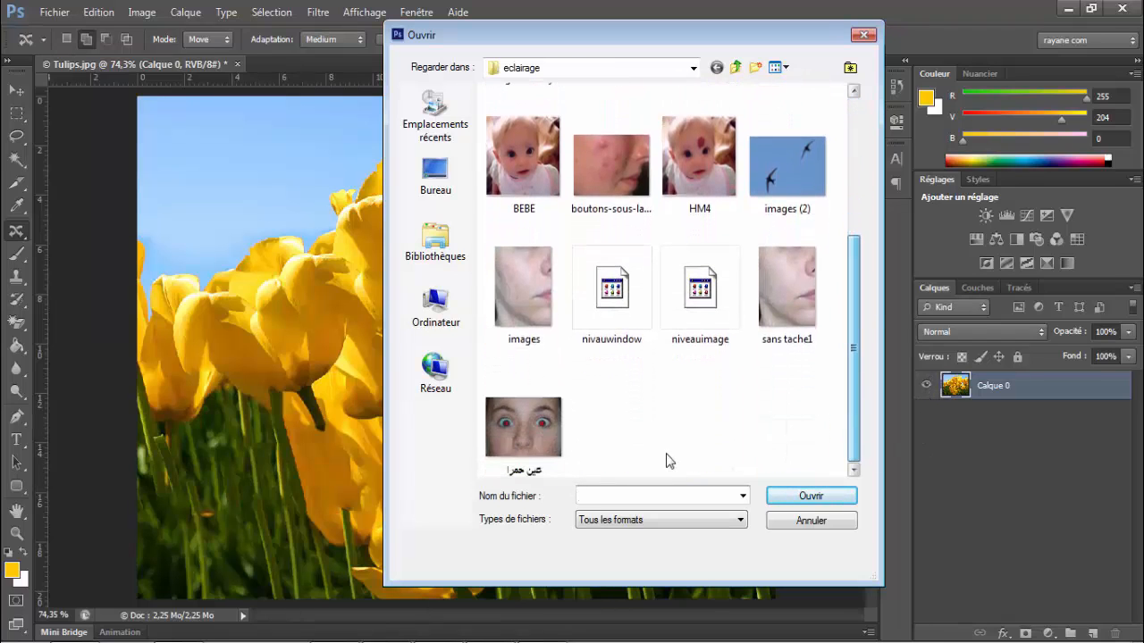
click(534, 451)
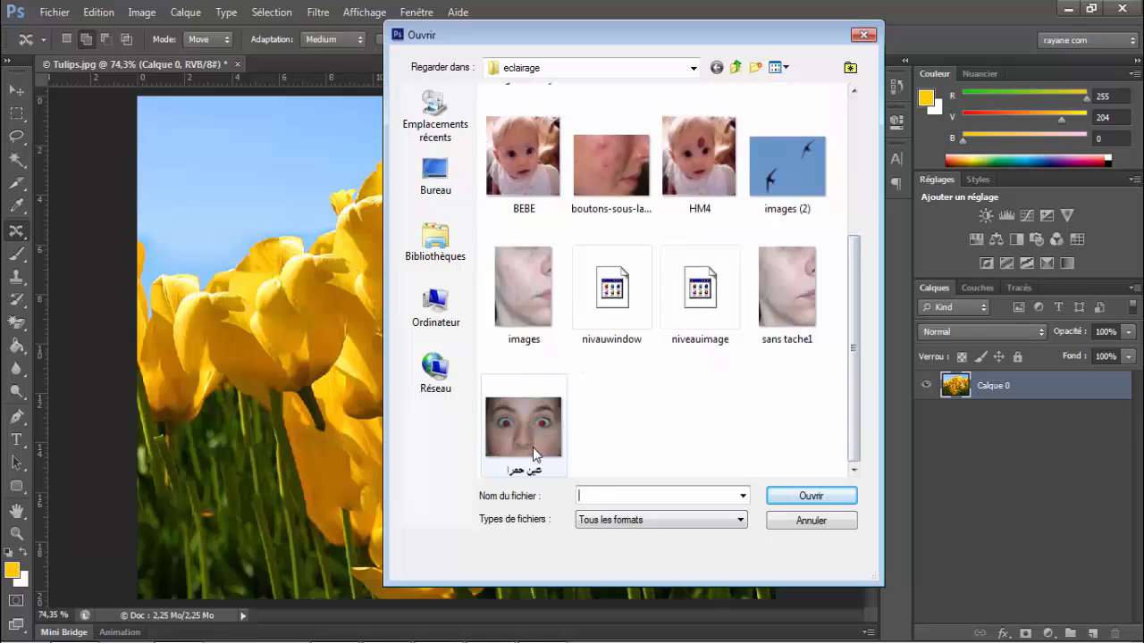
click(802, 498)
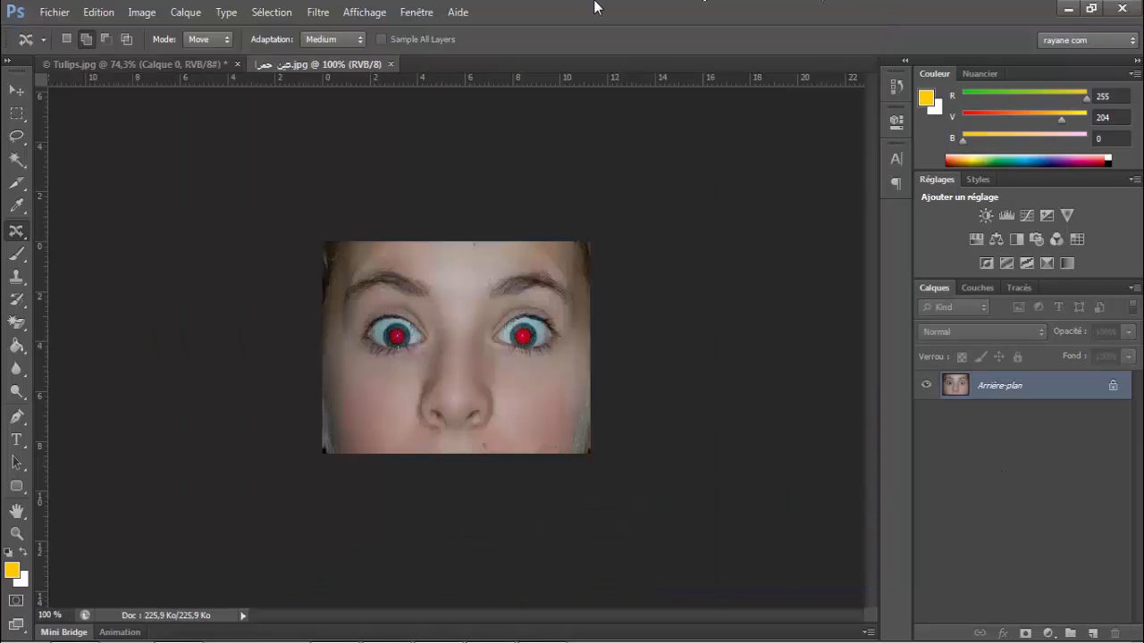
- Remove the red from both pupils of the portrait with the Red Eye tool (Outil Œil rouge)
click(17, 534)
click(557, 41)
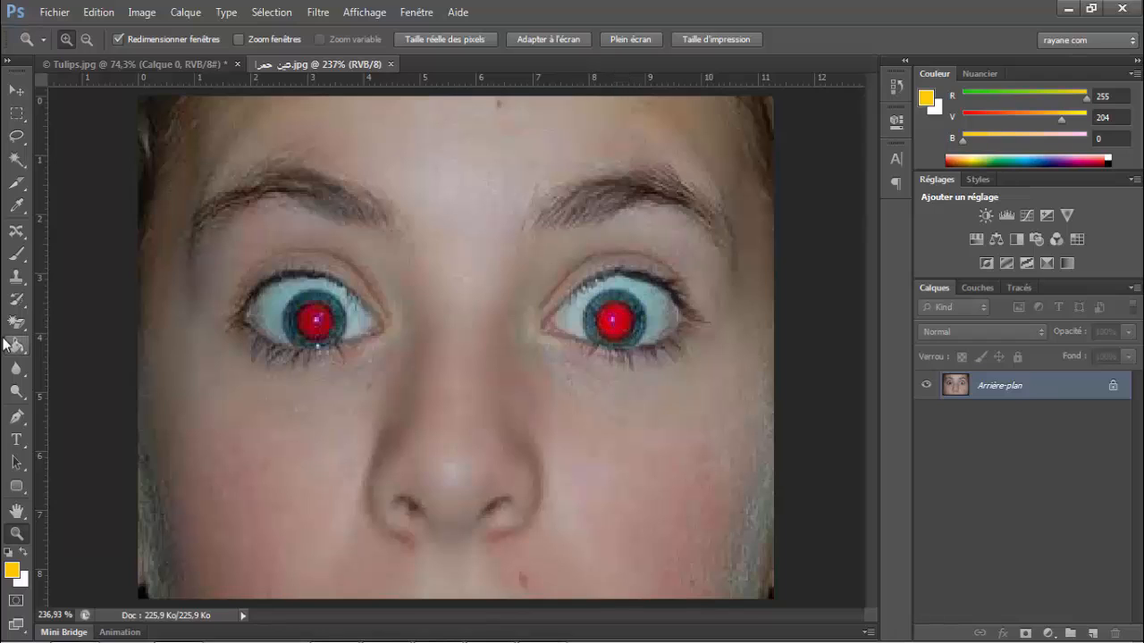
click(20, 231)
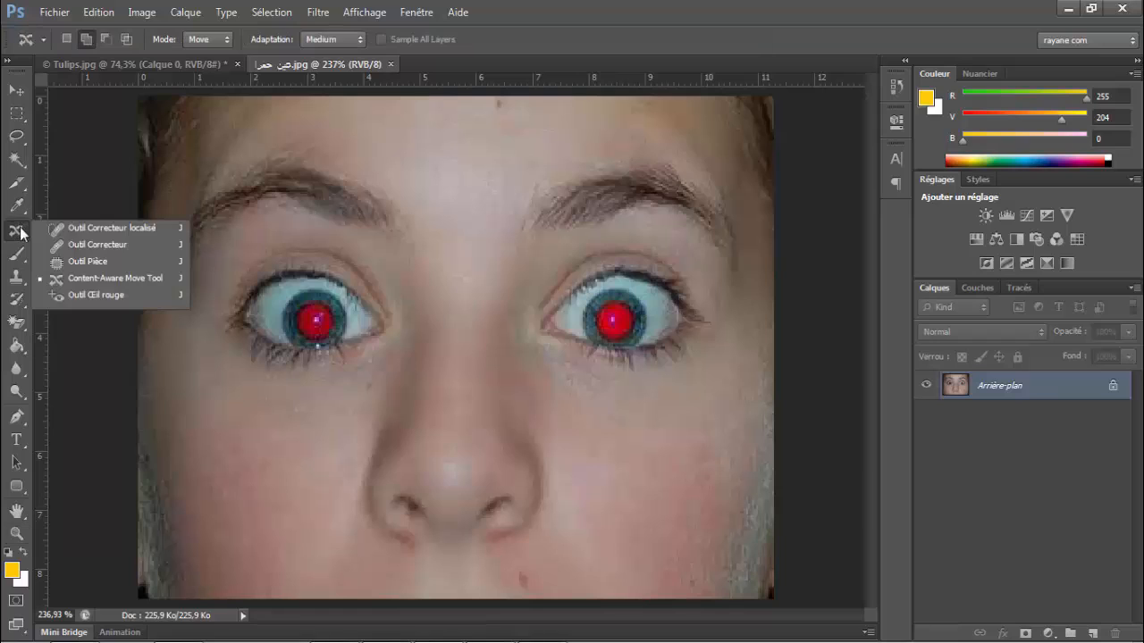
click(125, 300)
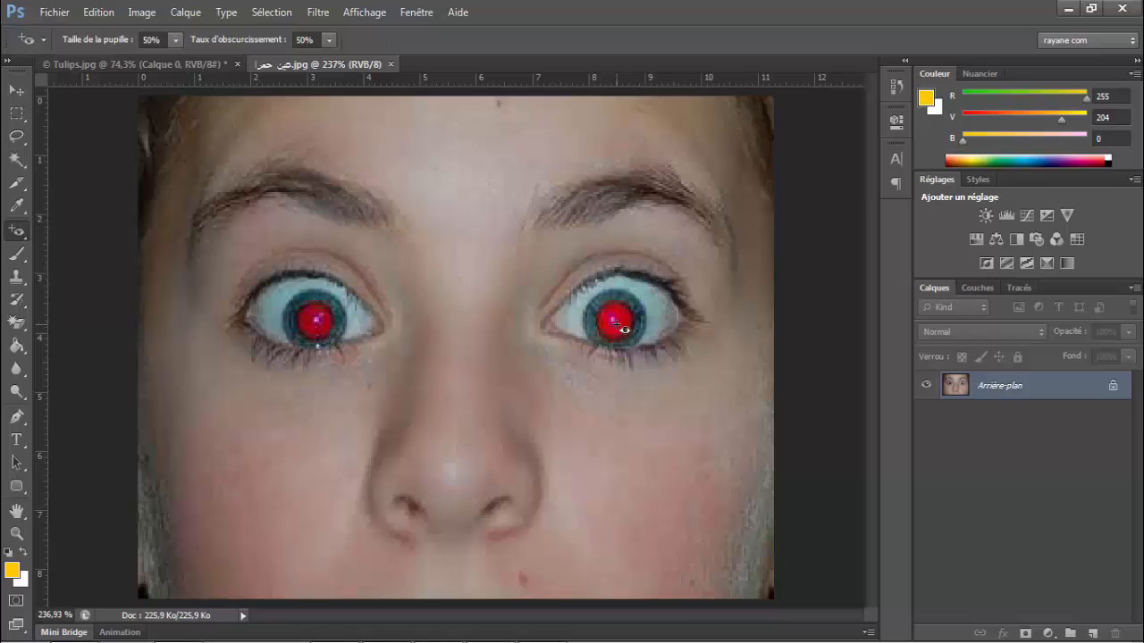
click(615, 323)
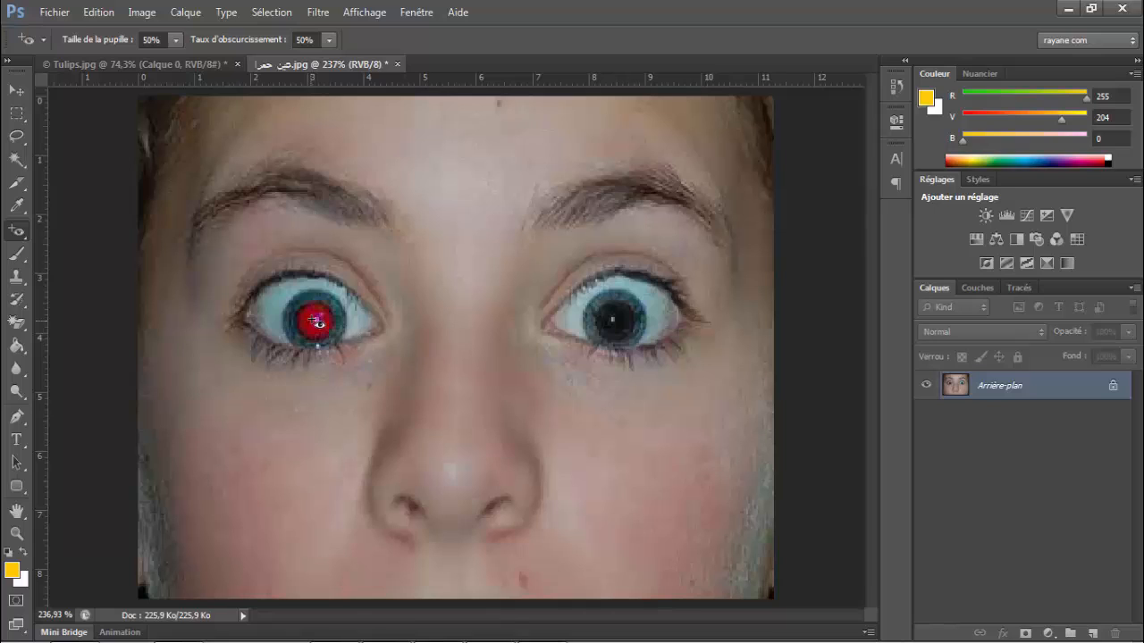
click(315, 321)
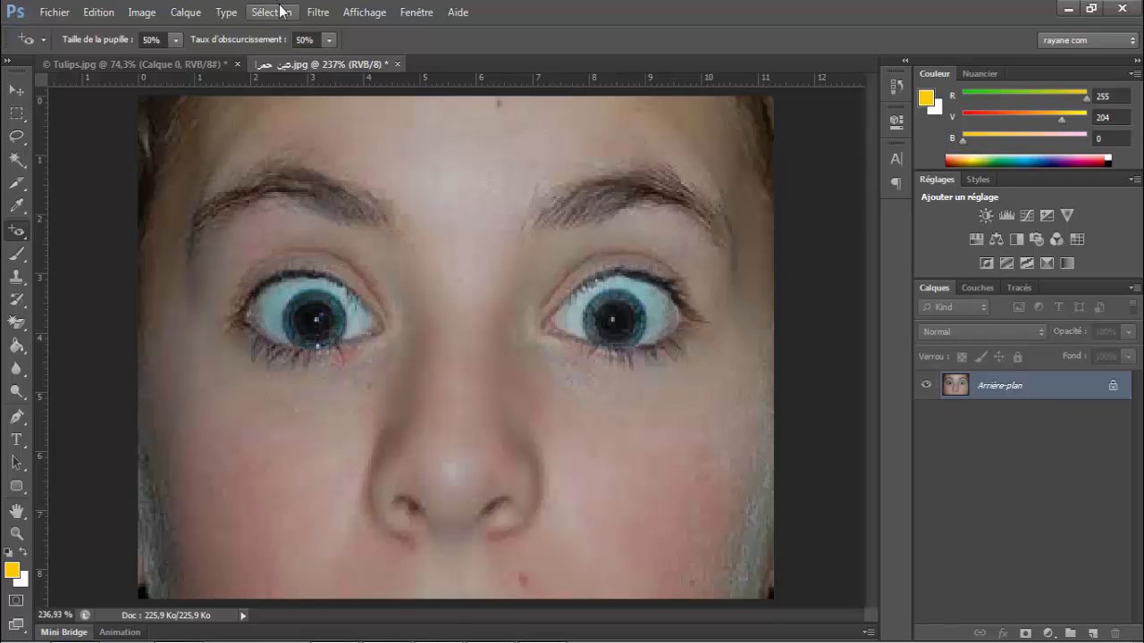
- Set the Red Eye tool's darkening rate (Taux d'obscurcissement) to 70% and its pupil size (Taille de la pupille) to 97%
click(329, 40)
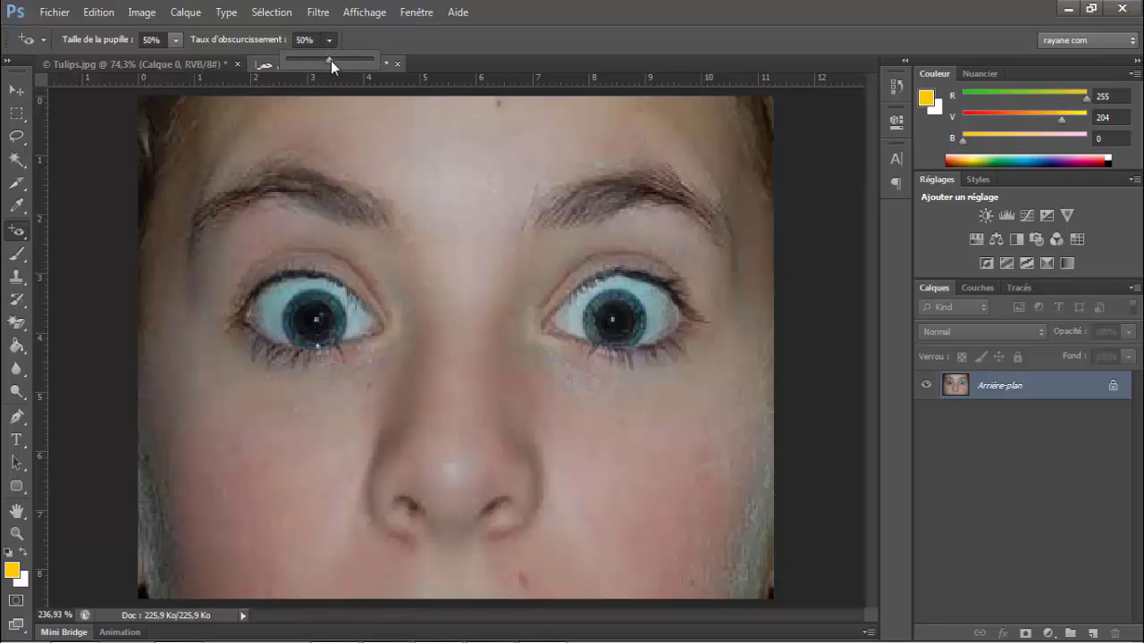
mouse_move(351, 62)
mouse_down()
mouse_move(329, 61)
mouse_move(356, 60)
mouse_move(346, 61)
mouse_up()
drag(175, 40, 208, 70)
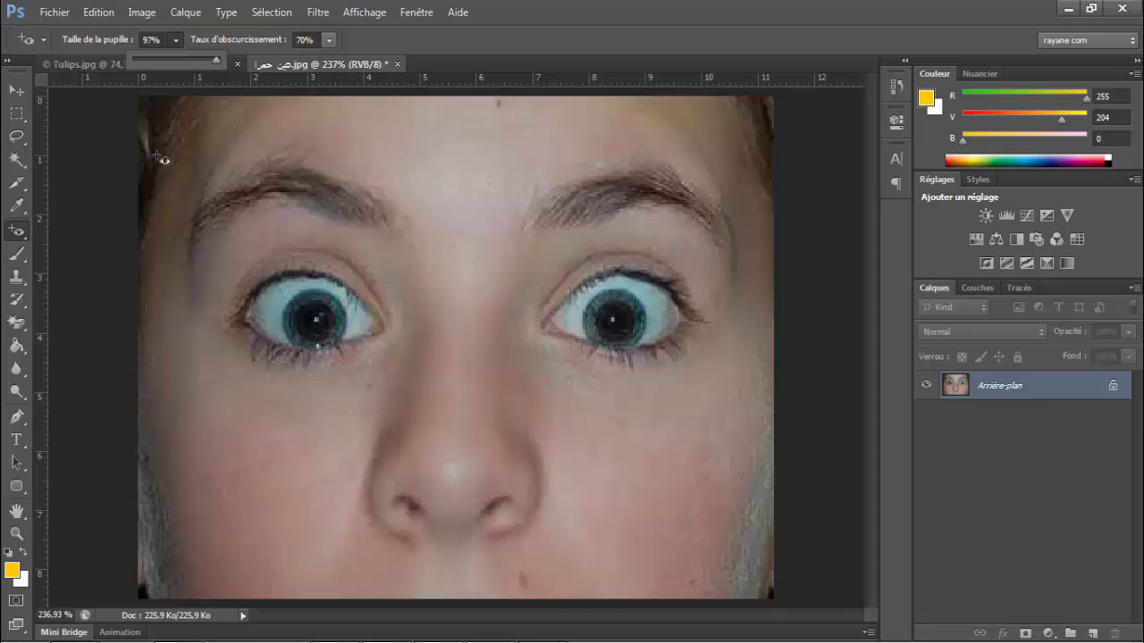
- Bring up the choice of retouching tools grouped with the Red Eye tool
drag(14, 232, 46, 235)
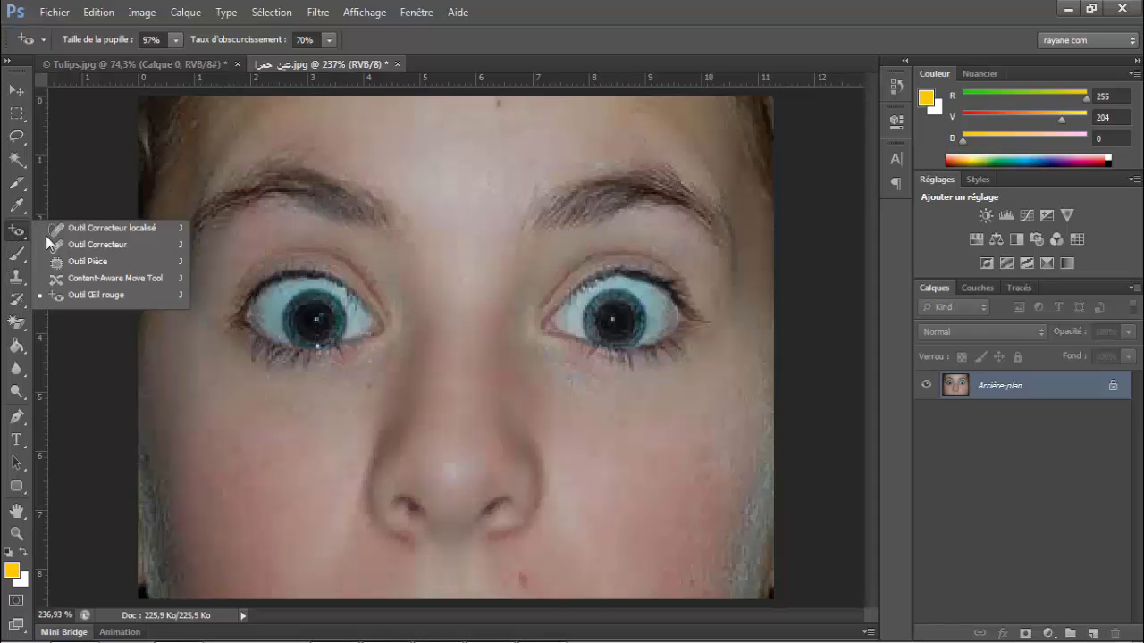